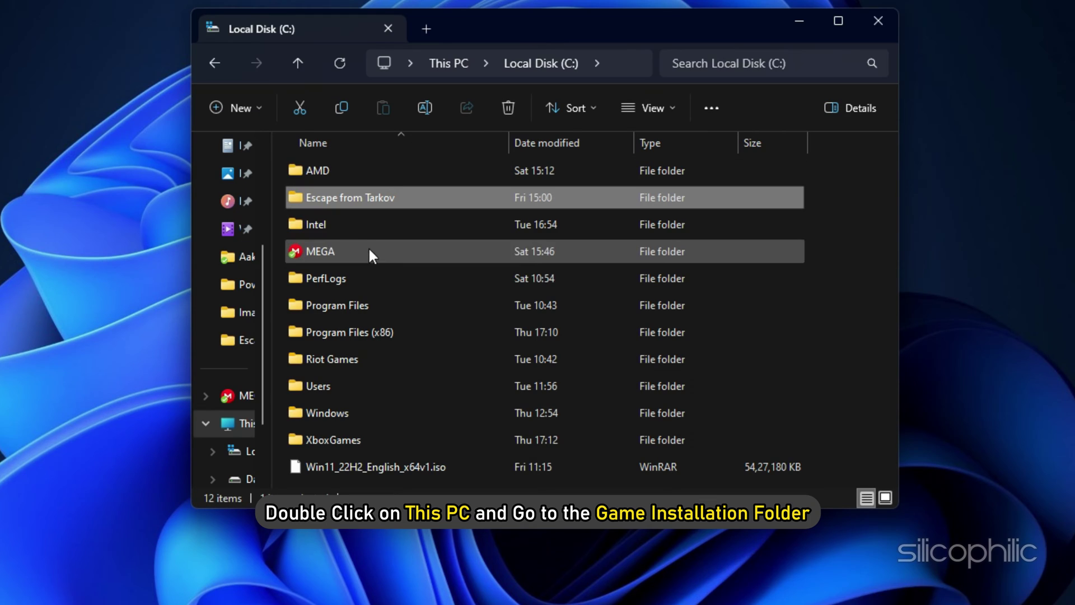
Step: Check Disable fullscreen optimizations in EscapeFromTarkov's Compatibility properties and apply it
double_click(312, 197)
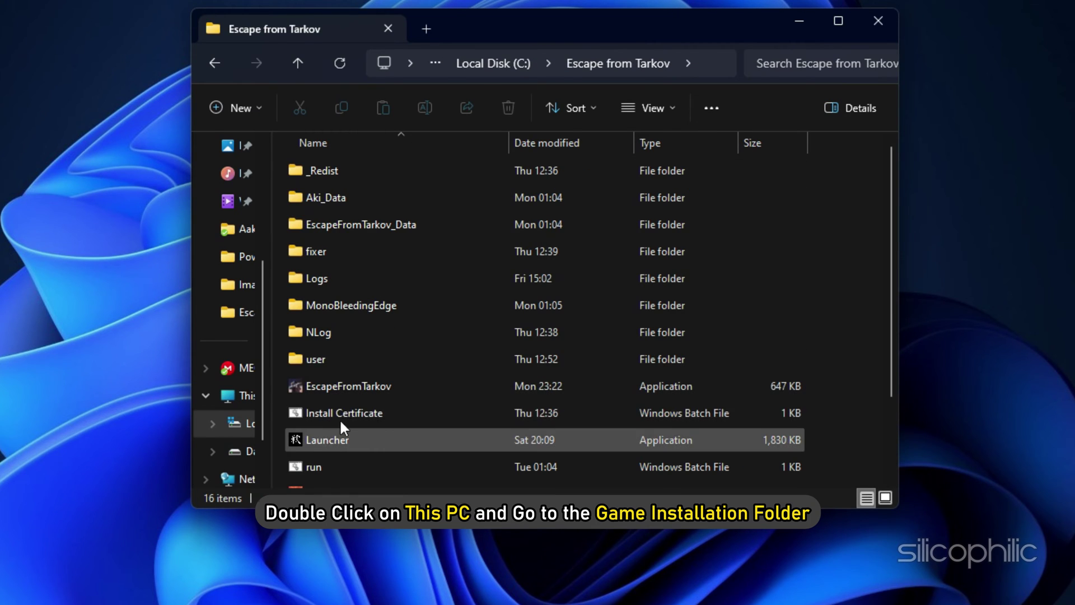
right_click(300, 381)
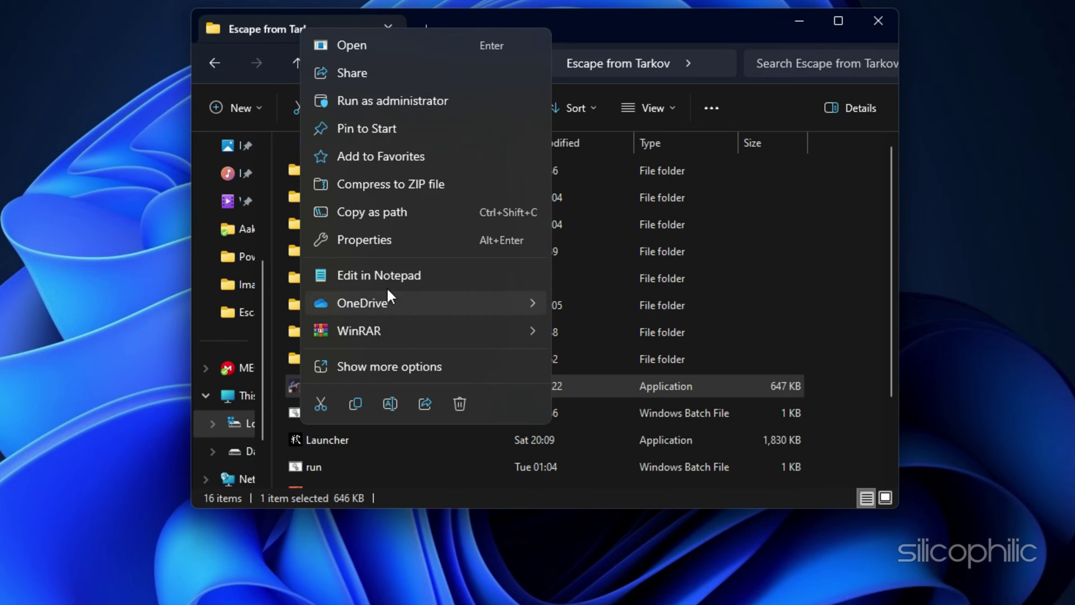
left_click(380, 239)
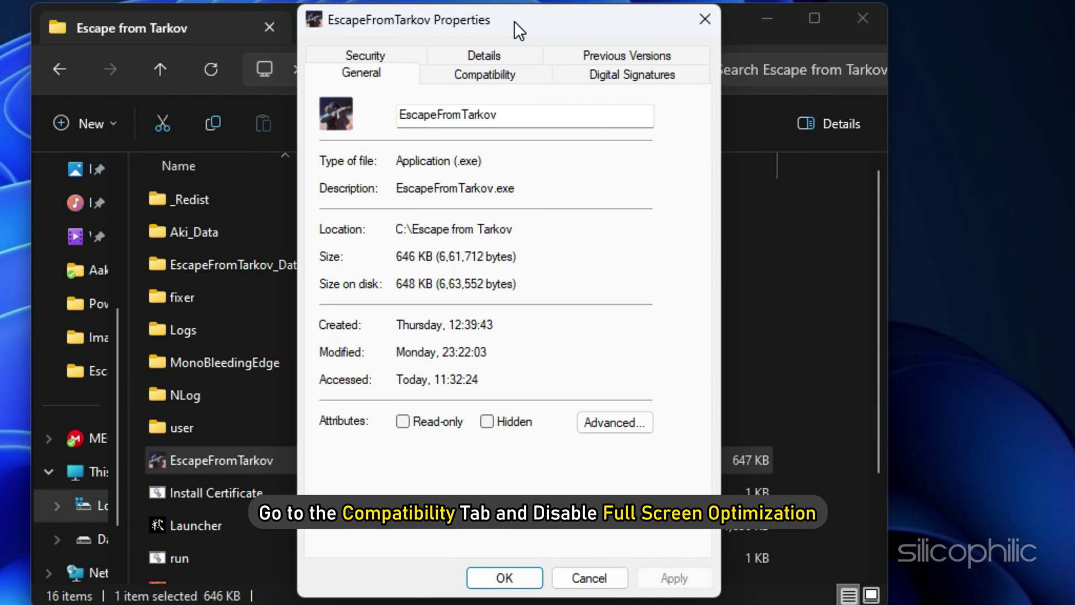
left_click(481, 76)
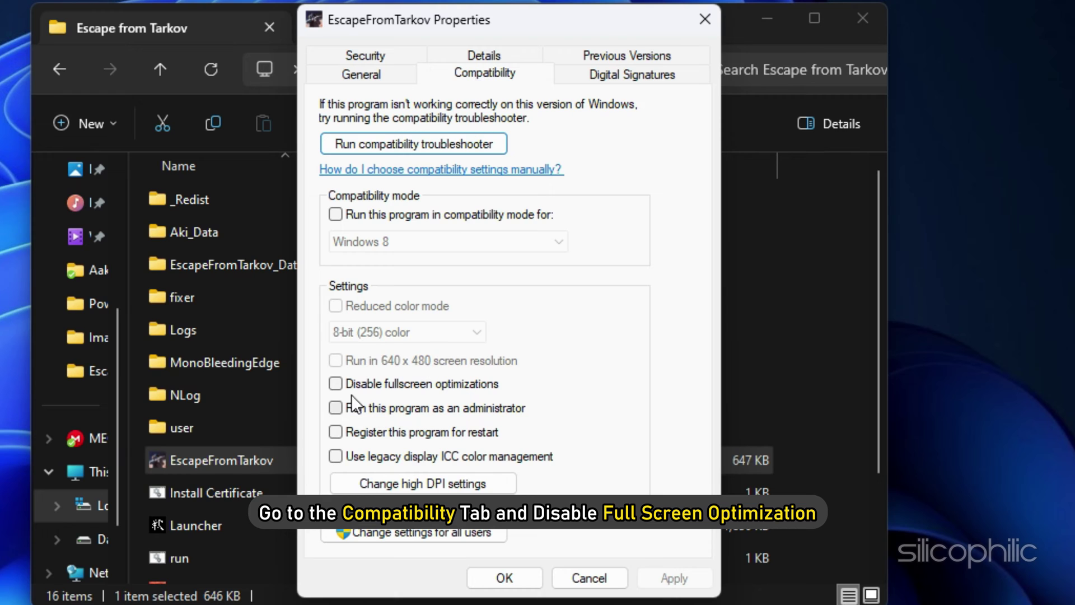
left_click(335, 384)
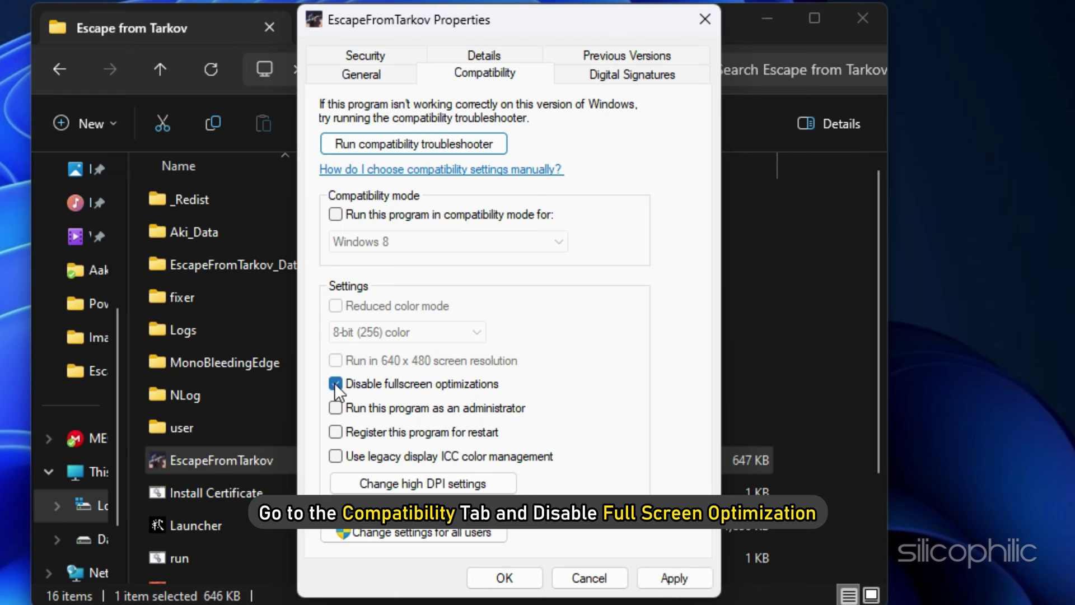
left_click(674, 578)
left_click(511, 578)
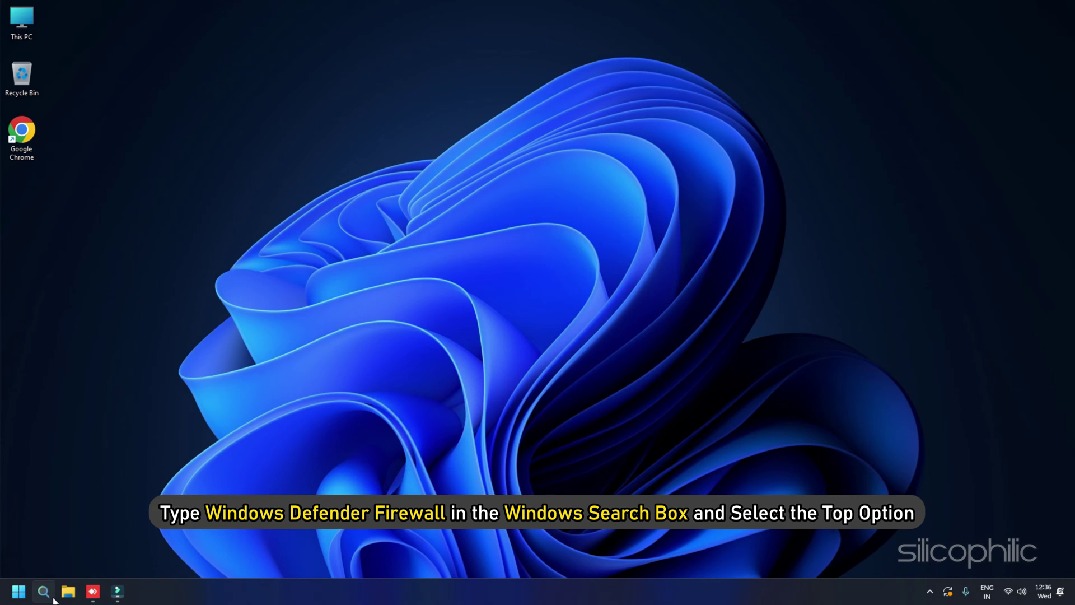
Step: Find Windows Defender Firewall via search and set both private and public networks to off
left_click(44, 593)
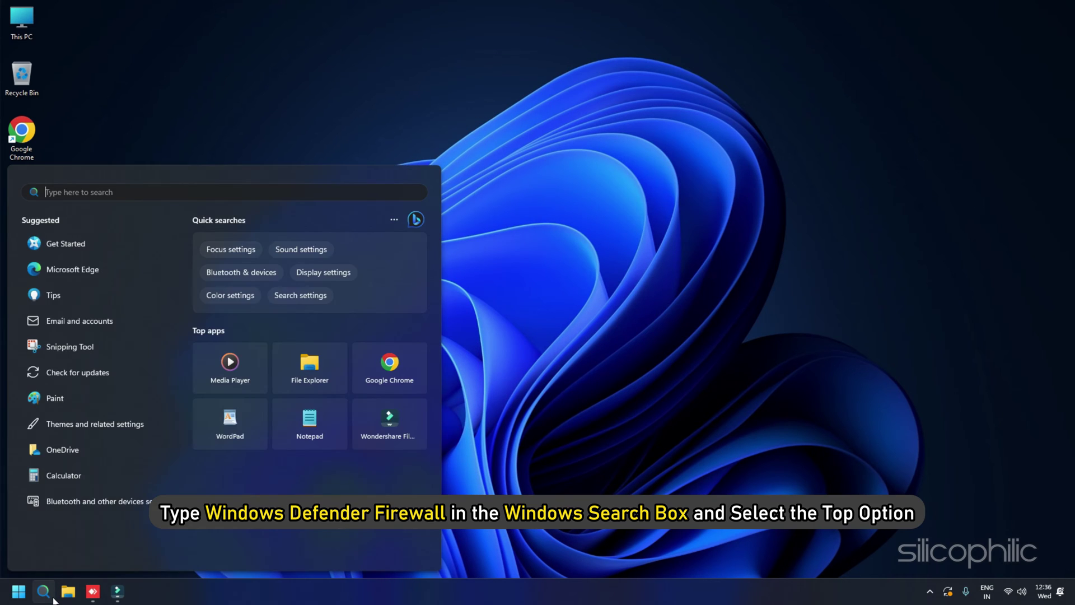
type("Windows Defender Firewall")
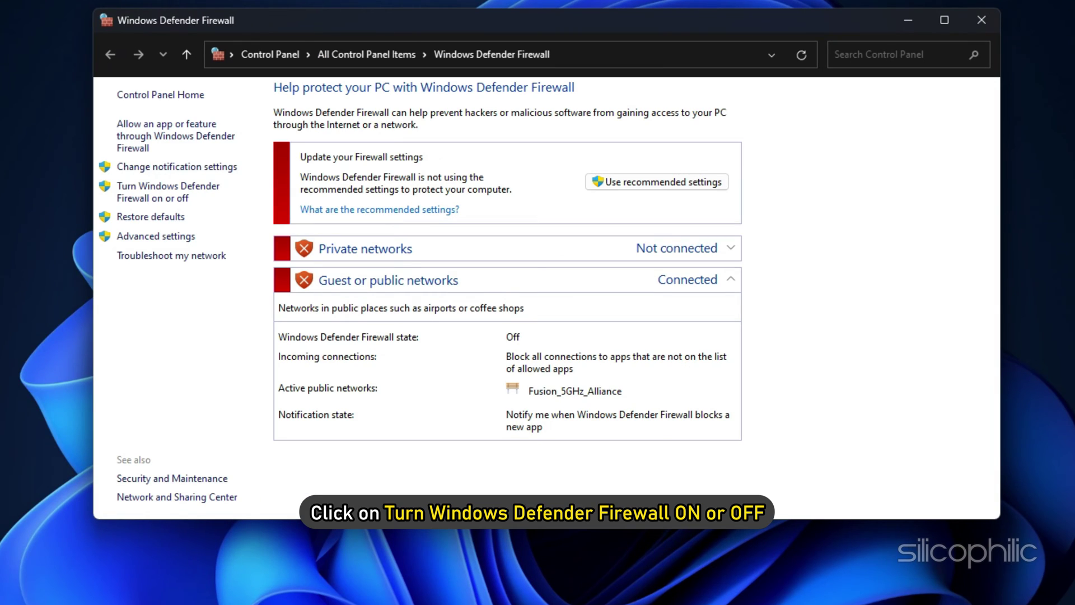
left_click(140, 196)
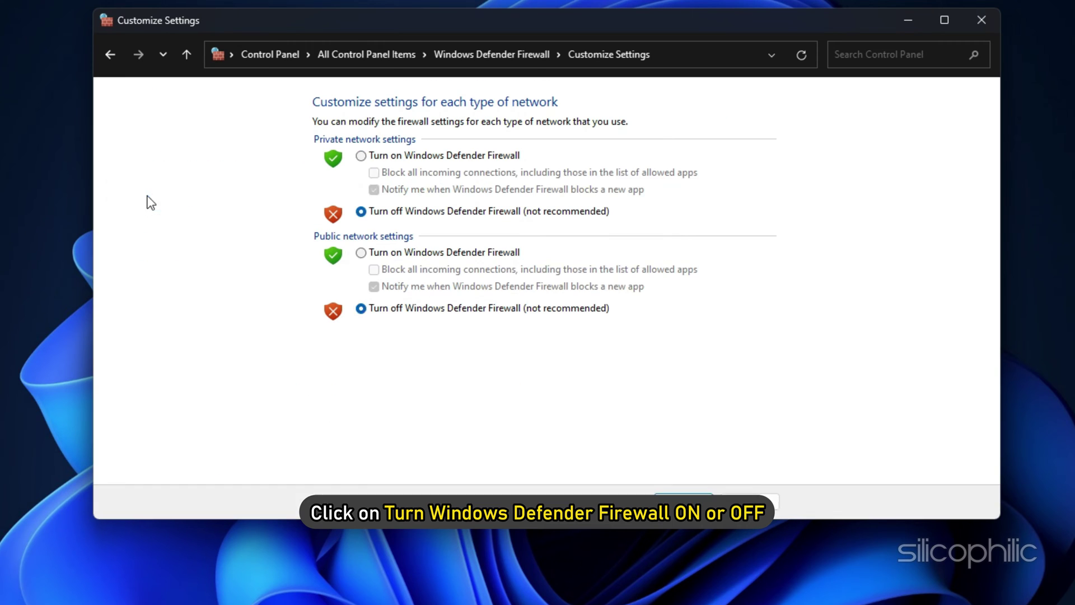
left_click(363, 213)
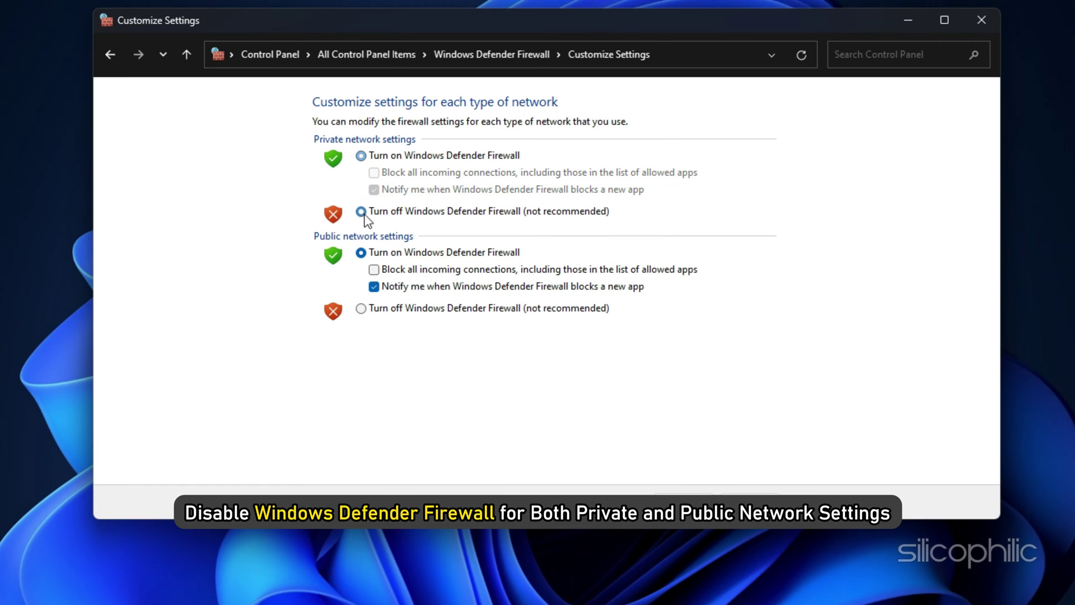
left_click(361, 309)
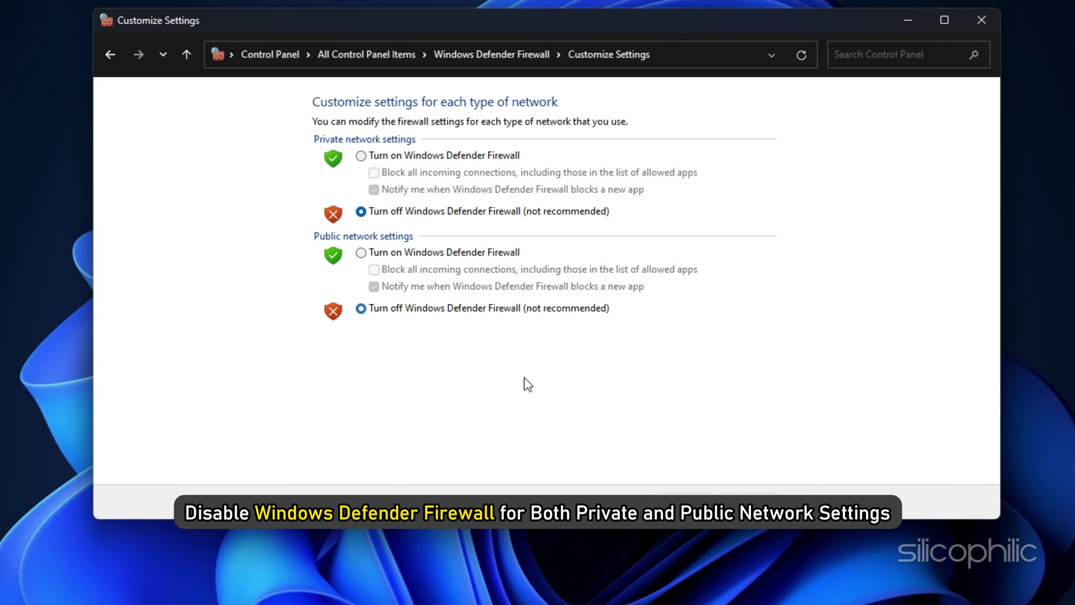
left_click(686, 500)
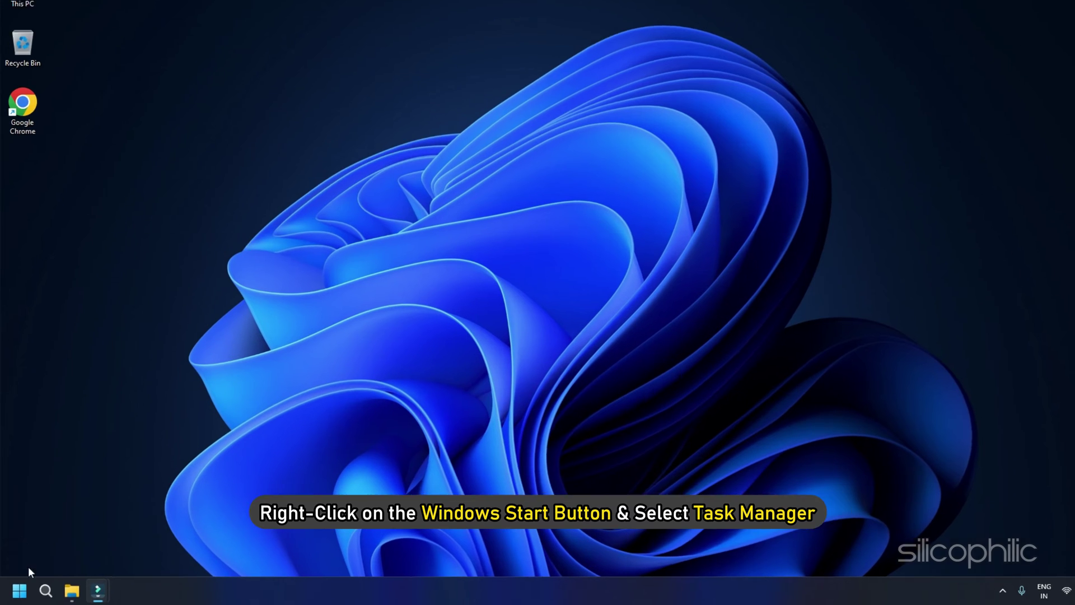
Step: End the EA (2) process from Task Manager's Processes list
right_click(19, 591)
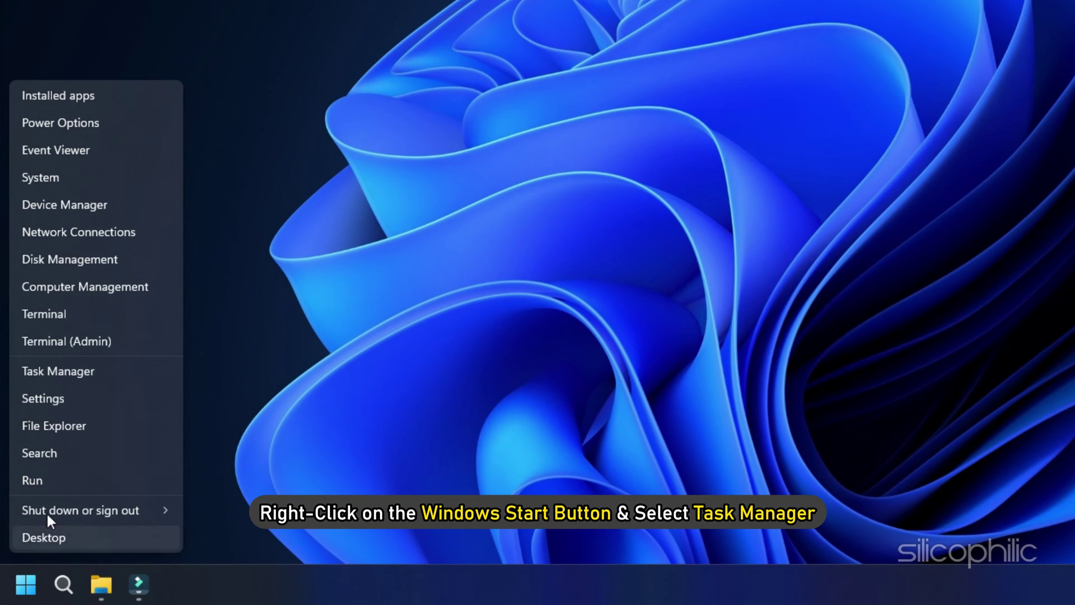
left_click(109, 371)
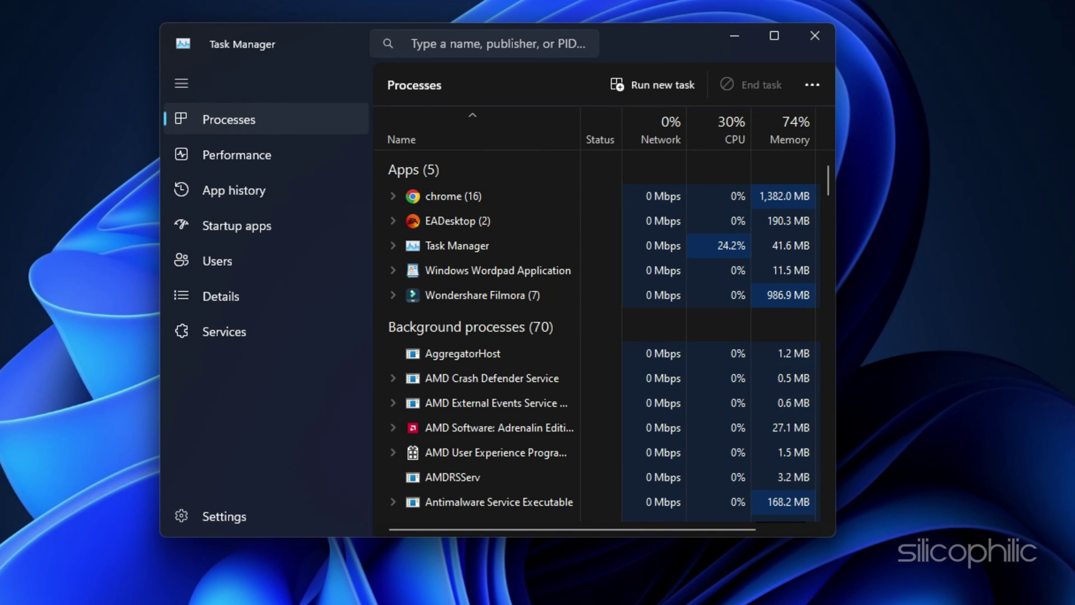
right_click(479, 197)
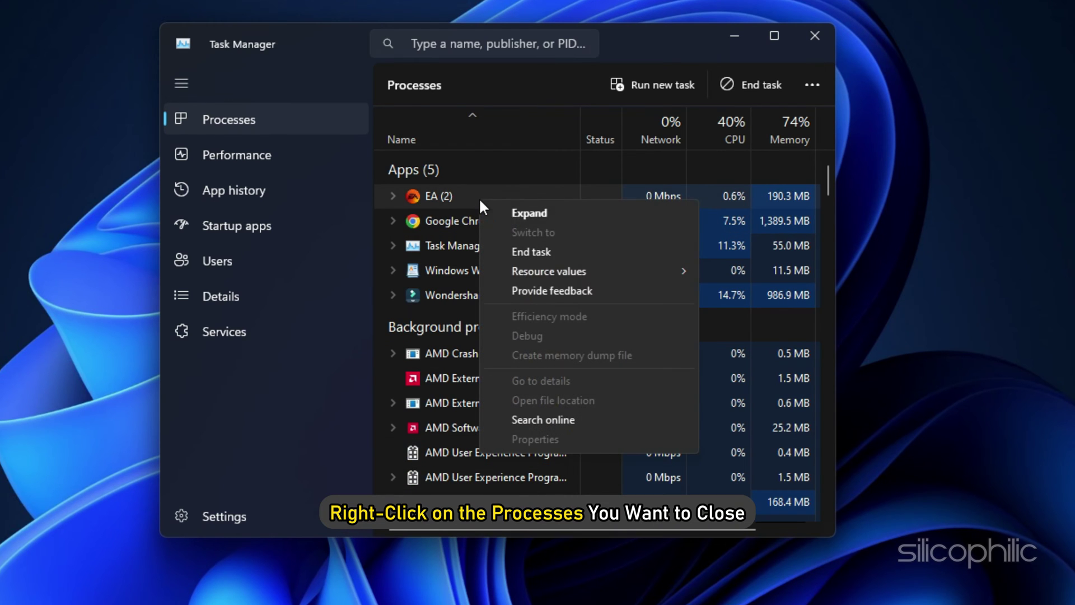
left_click(559, 250)
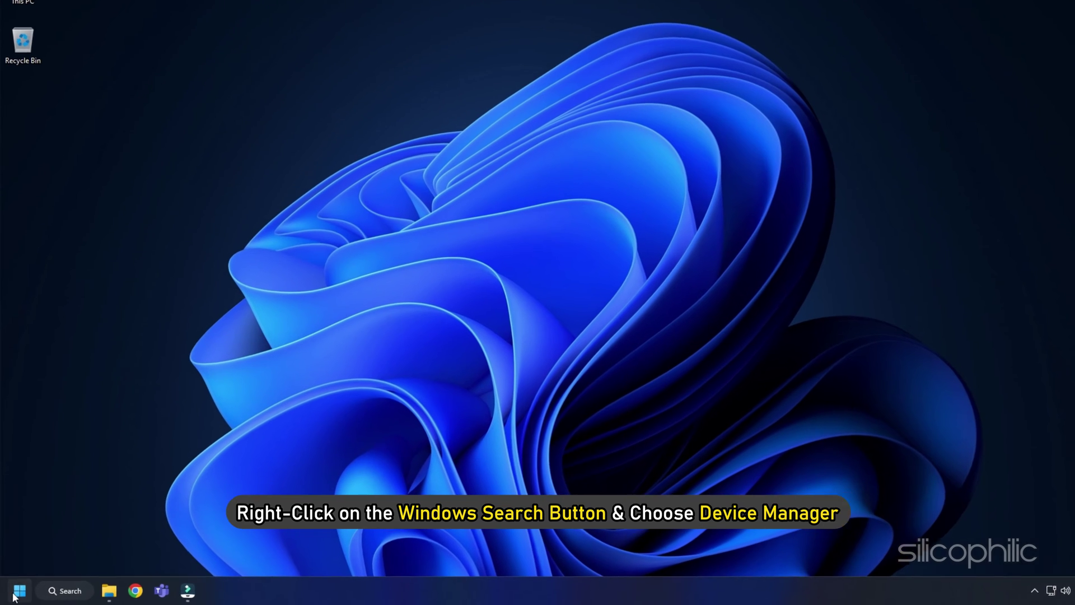
Step: Run Update driver with automatic search on the NVIDIA GeForce RTX 3070 under Display adapters
right_click(16, 595)
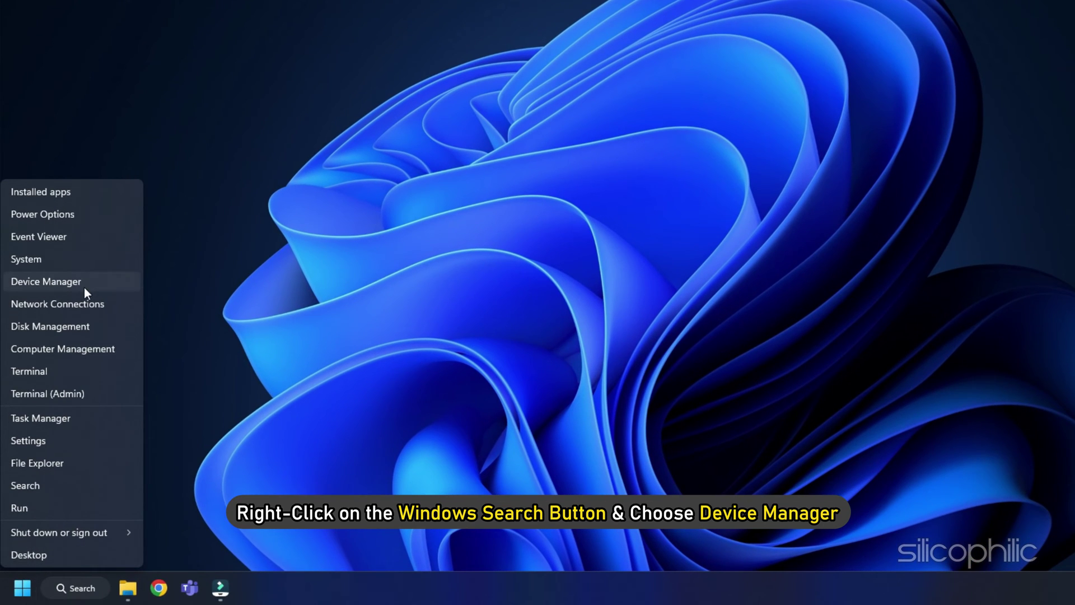
left_click(84, 285)
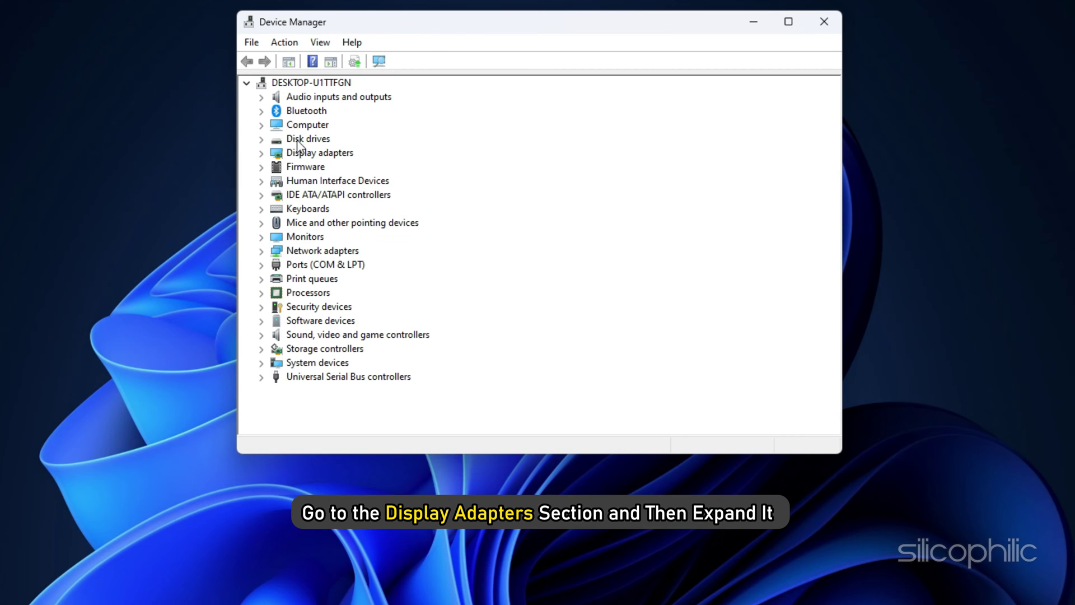
left_click(272, 155)
left_click(261, 154)
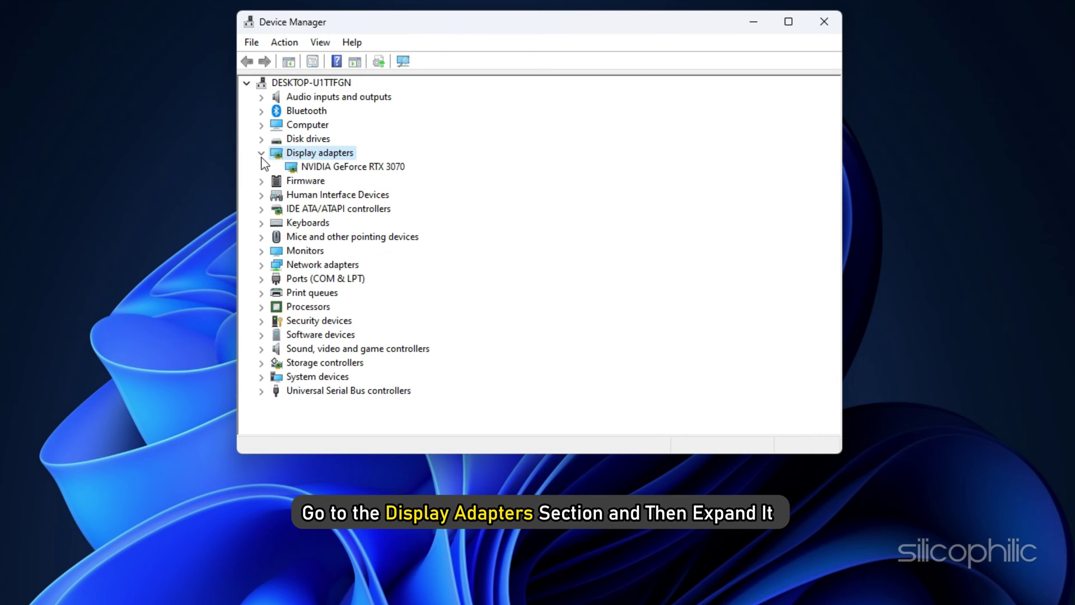
left_click(401, 171)
right_click(402, 173)
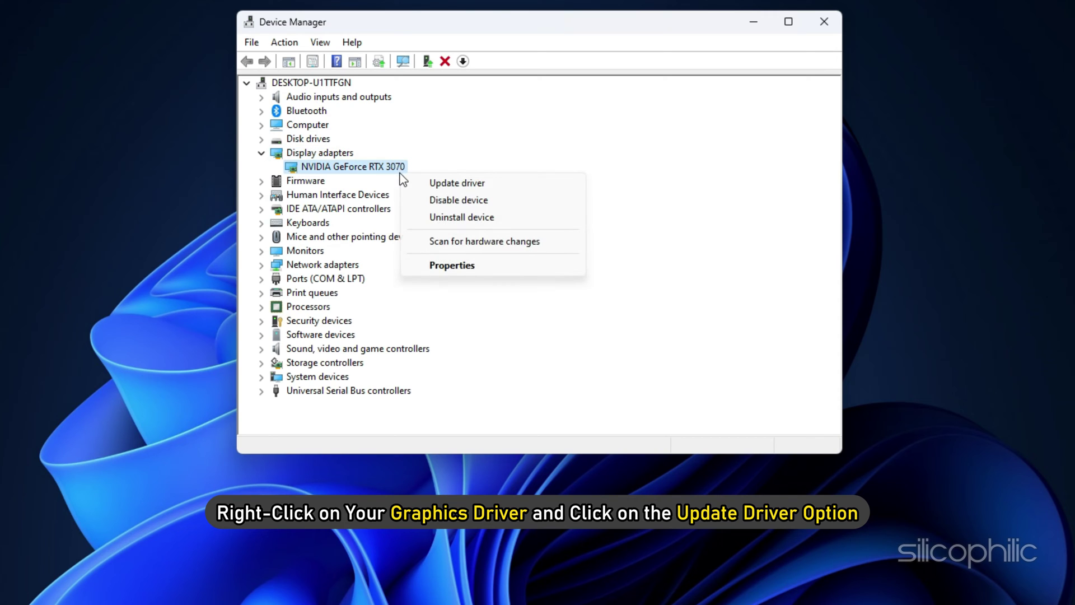
left_click(498, 190)
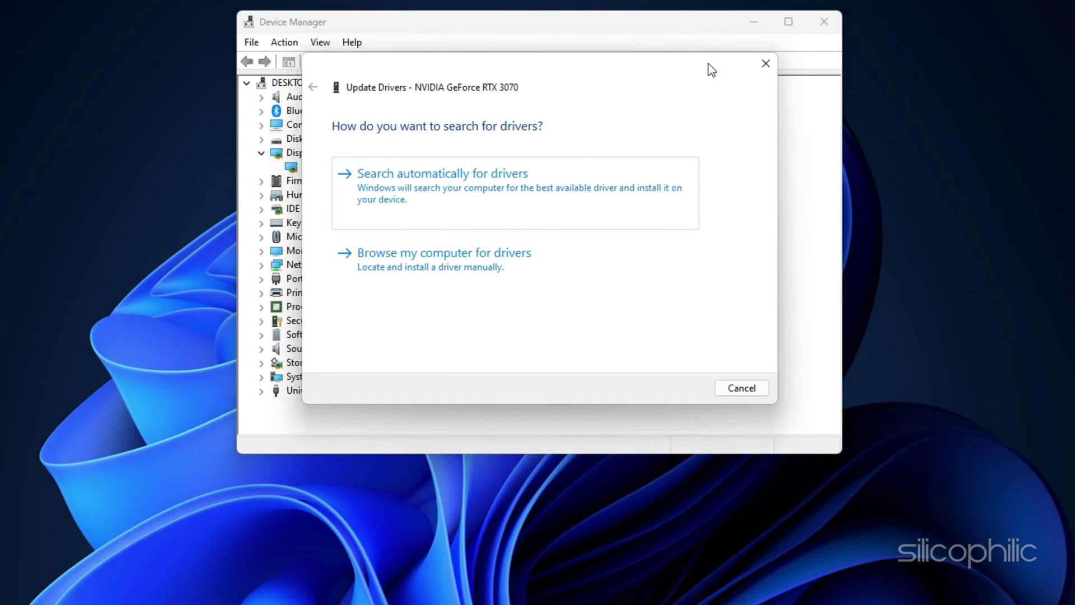
left_click(539, 179)
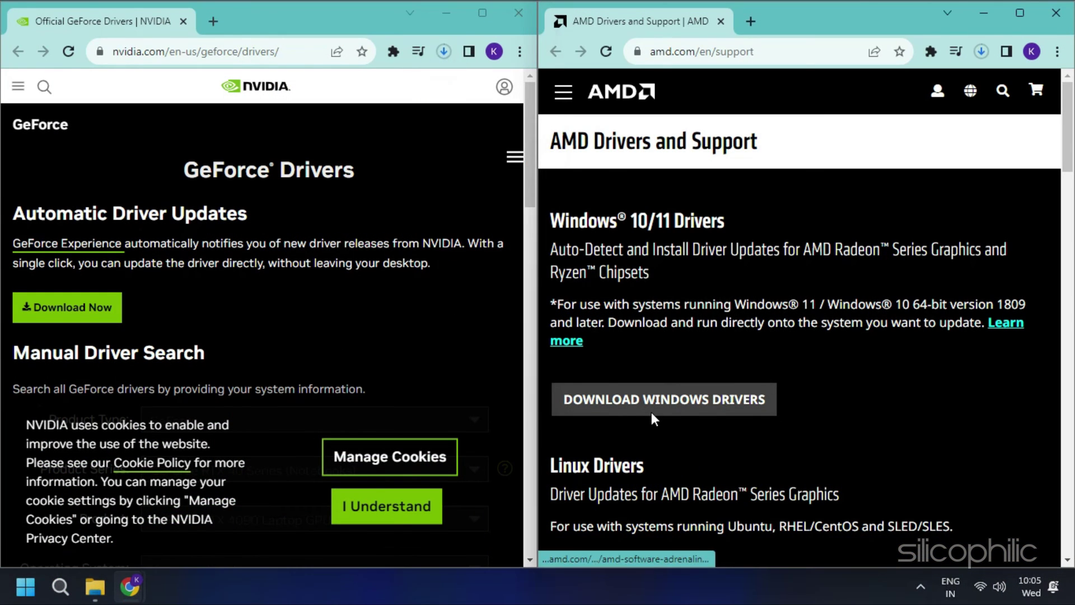
Step: Download the AMD Windows drivers installer from the AMD Drivers and Support page
left_click(650, 409)
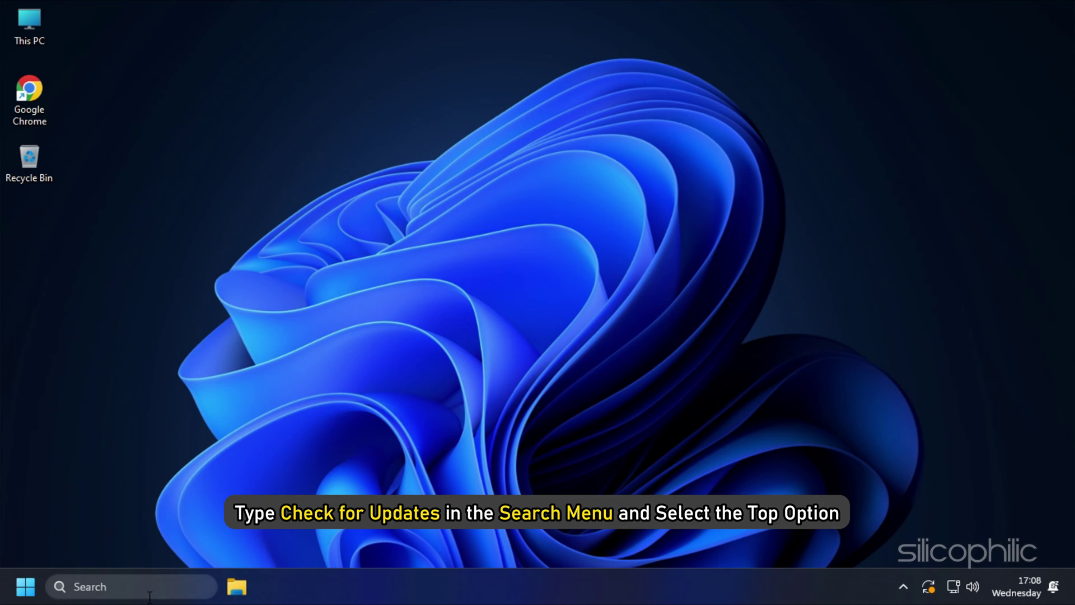
Step: Open Windows Update by searching 'check for updates' and run Check for updates
key("super+s")
type("che")
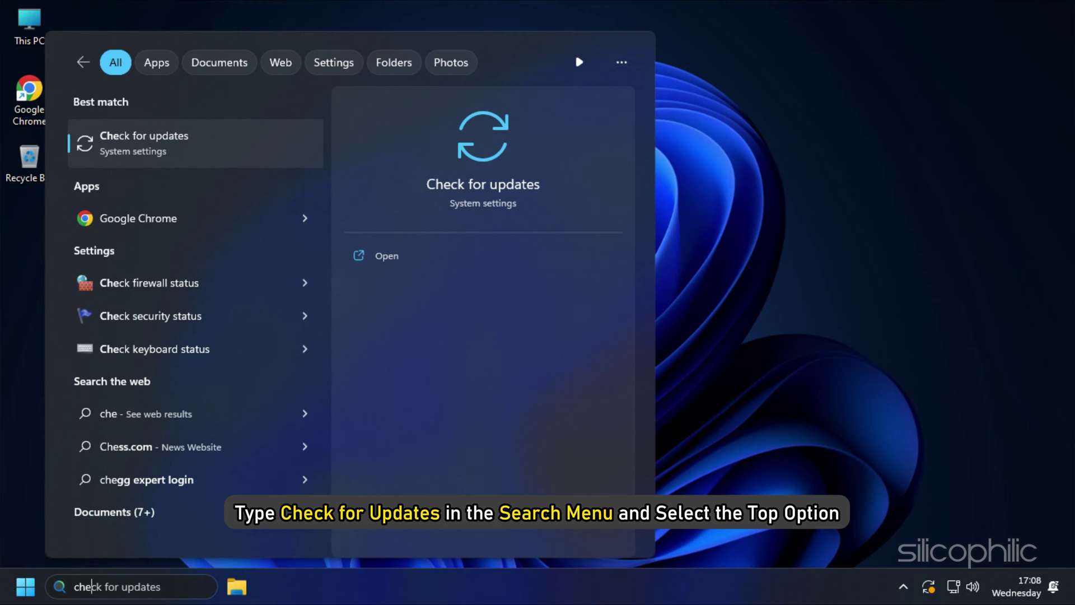
type("ck for updates")
left_click(132, 159)
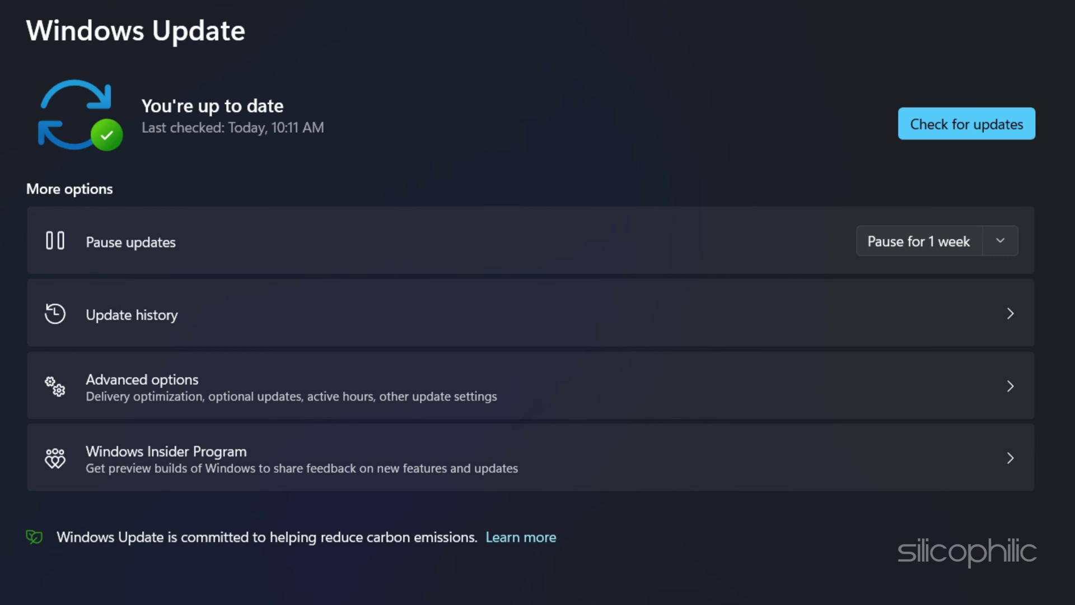
left_click(909, 128)
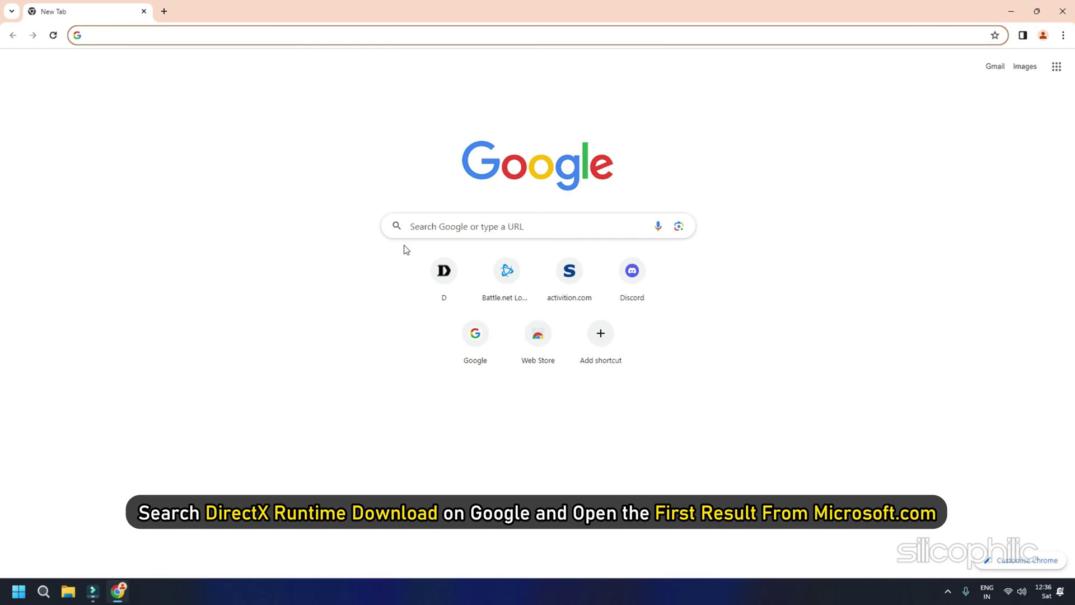
Step: Search Google for 'DirectX runtime download' and download dxwebsetup from Microsoft's End-User Runtime page
left_click(425, 227)
type("DirectX runtime download")
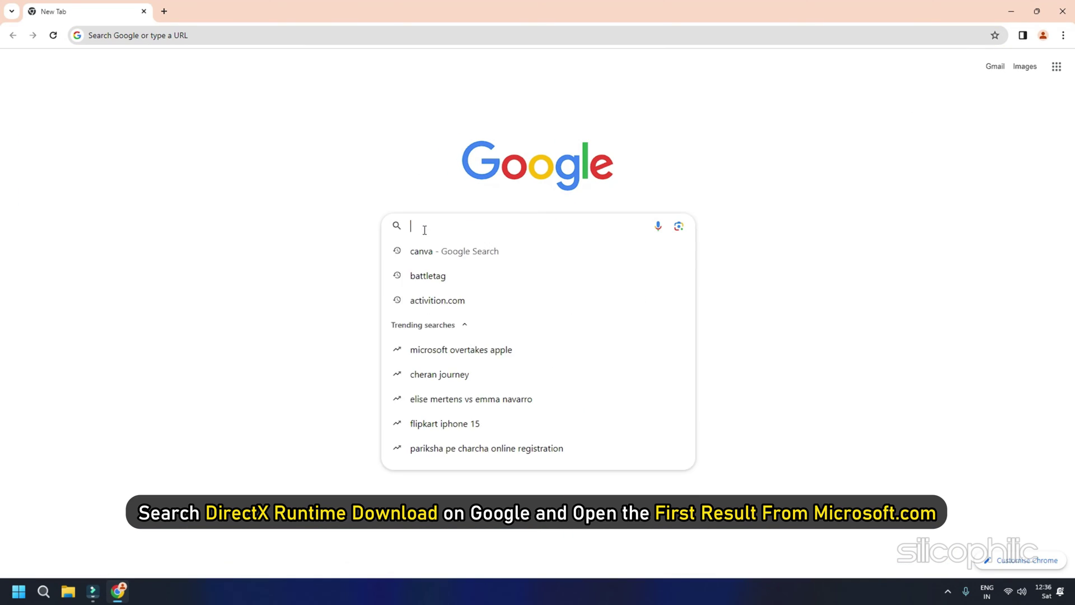
left_click(469, 252)
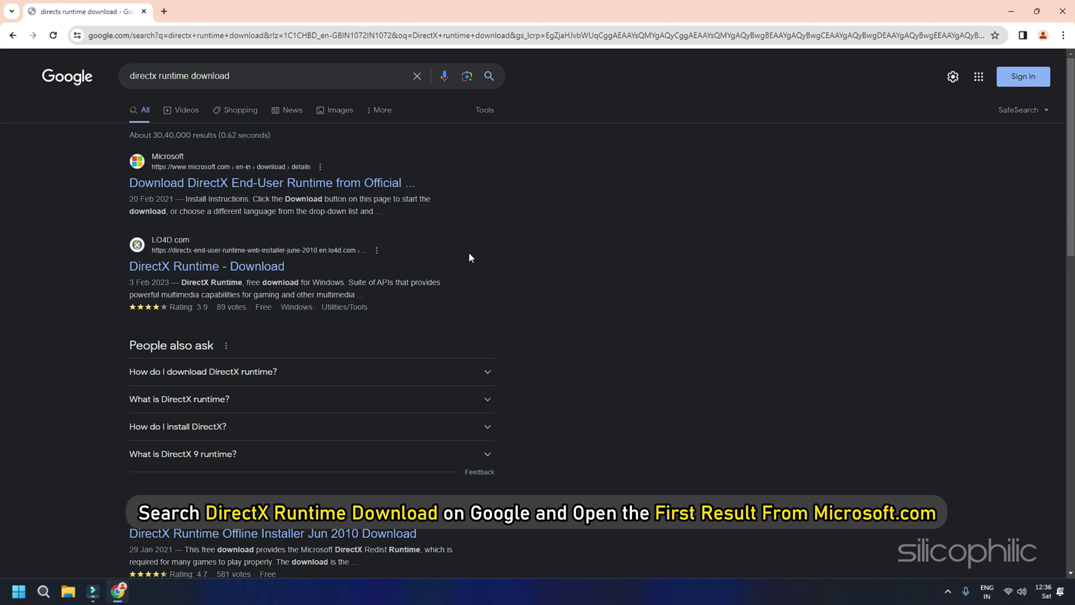
left_click(325, 183)
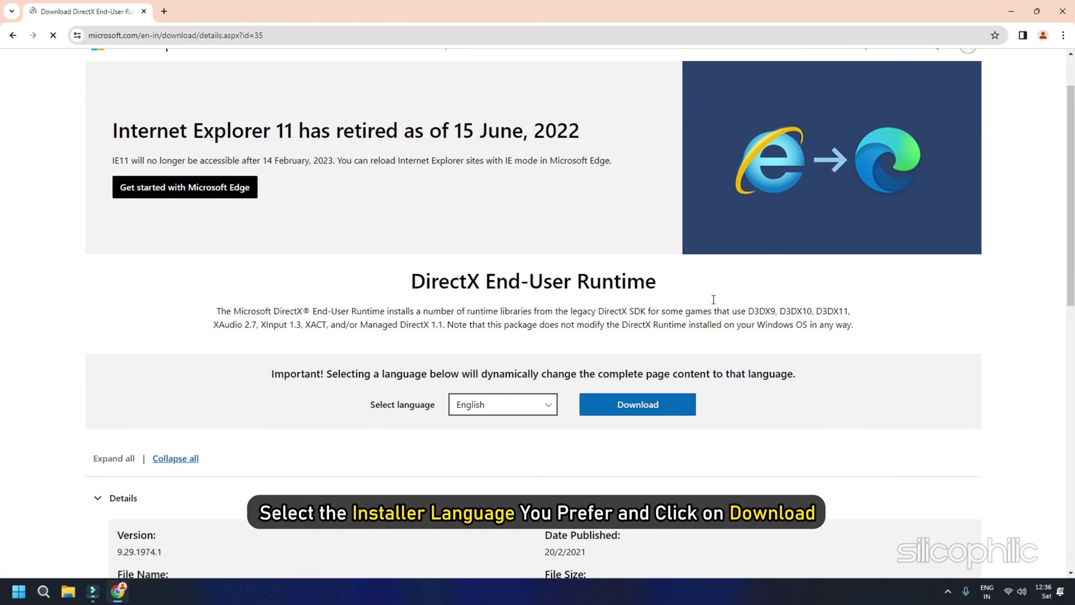
left_click(680, 409)
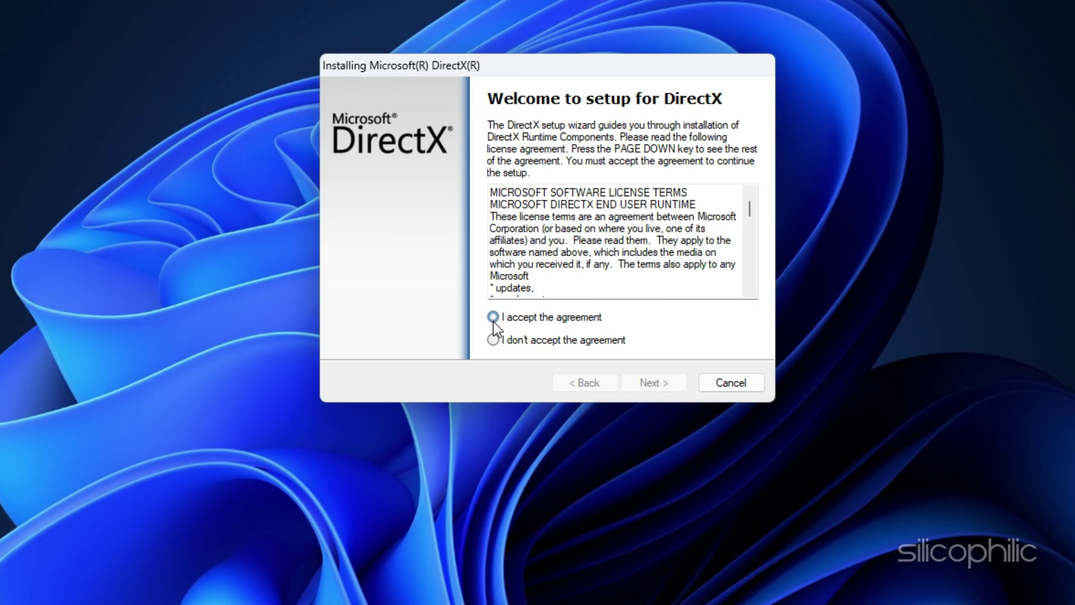
Step: Accept the DirectX licence, skip the Bing Bar offer, install, and finish setup
left_click(492, 315)
left_click(647, 378)
left_click(646, 383)
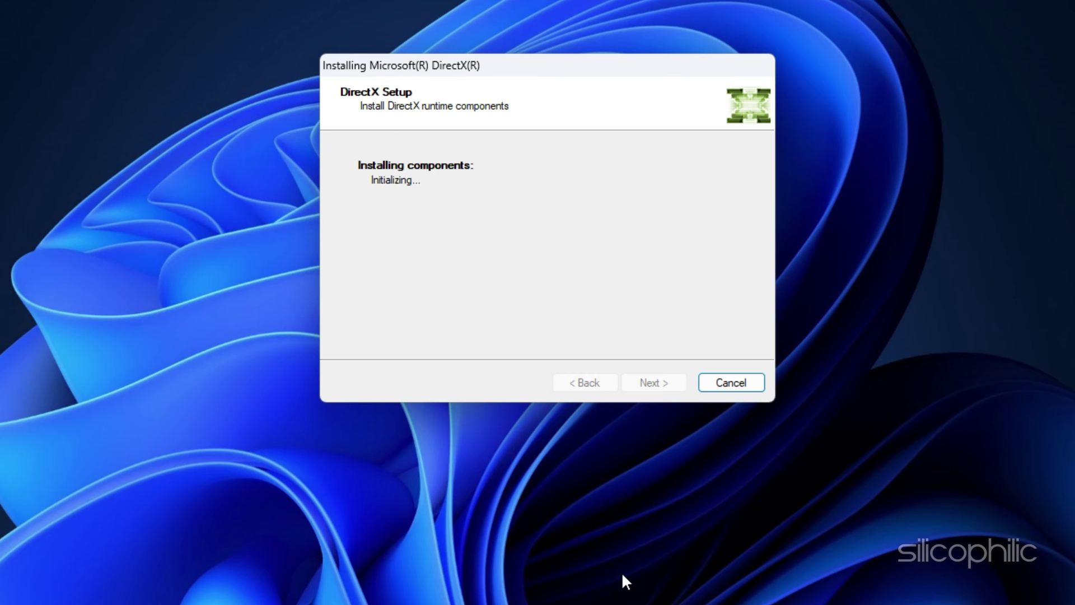
left_click(677, 385)
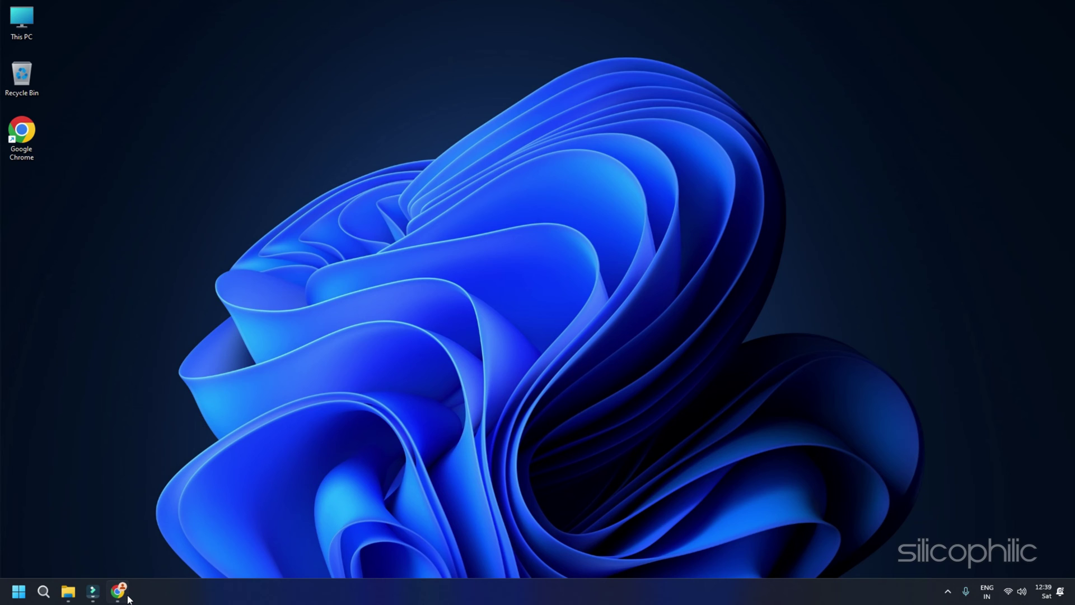
Step: Google 'Visual C++ redistributable' in Chrome and open Microsoft Learn's download links table
left_click(128, 597)
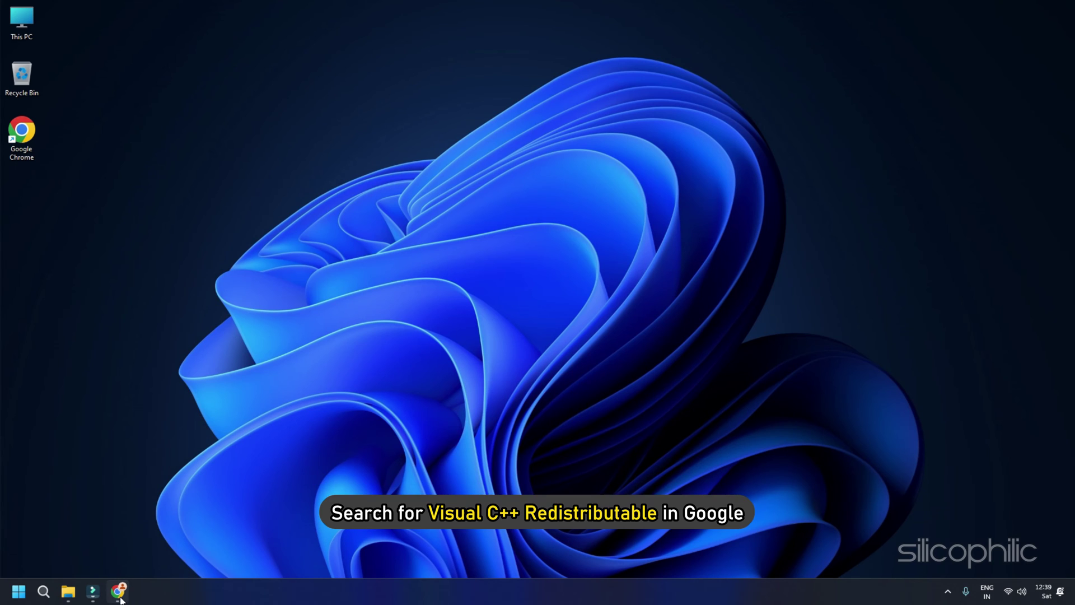
left_click(408, 230)
type("Visual C++ redistributable")
left_click(458, 251)
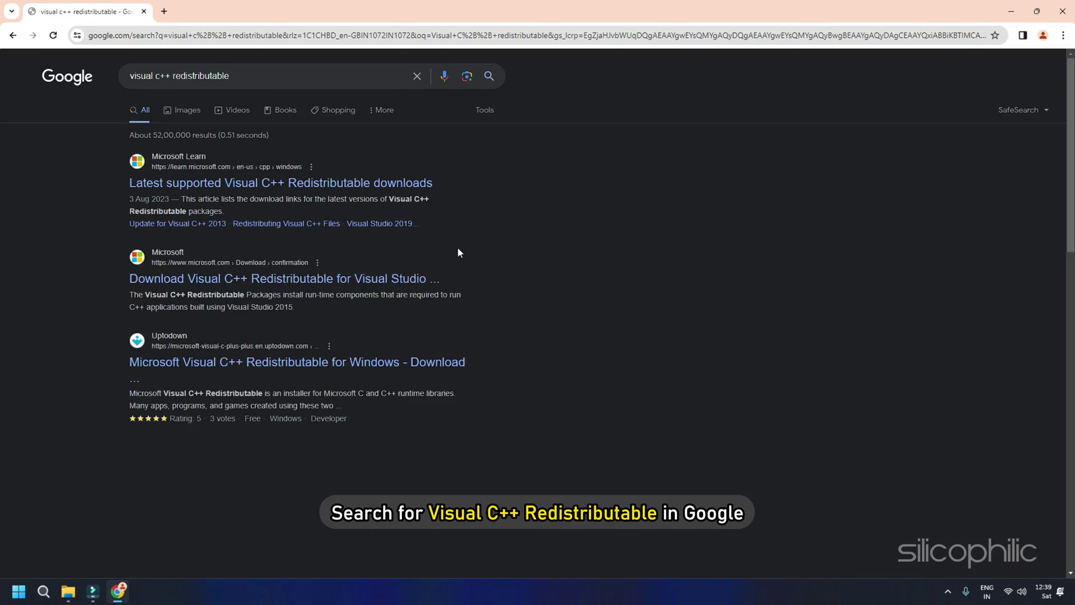
left_click(279, 189)
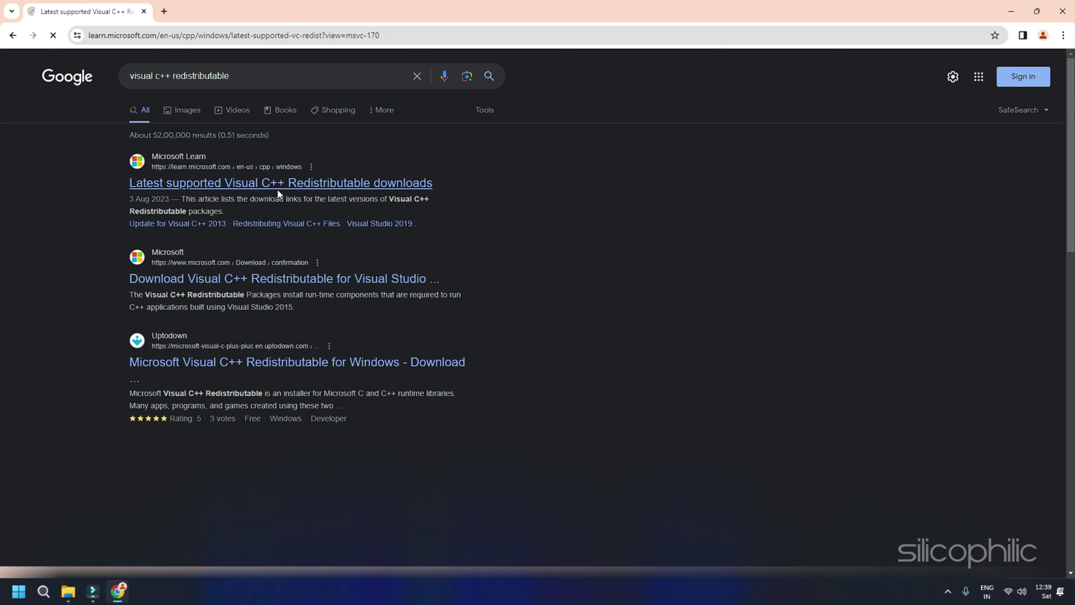
scroll(269, 306, "down", 8)
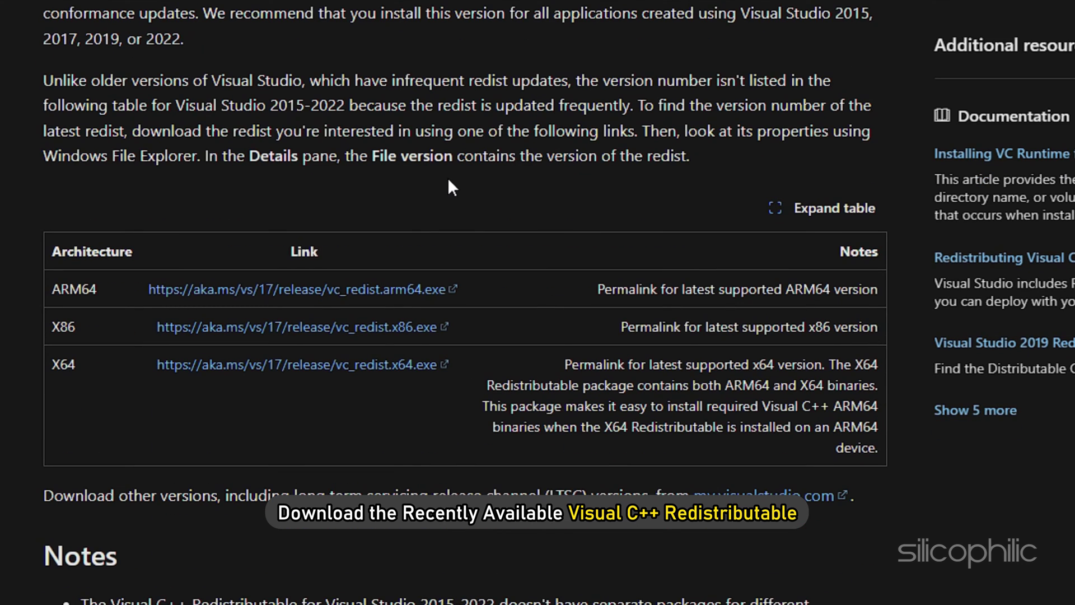